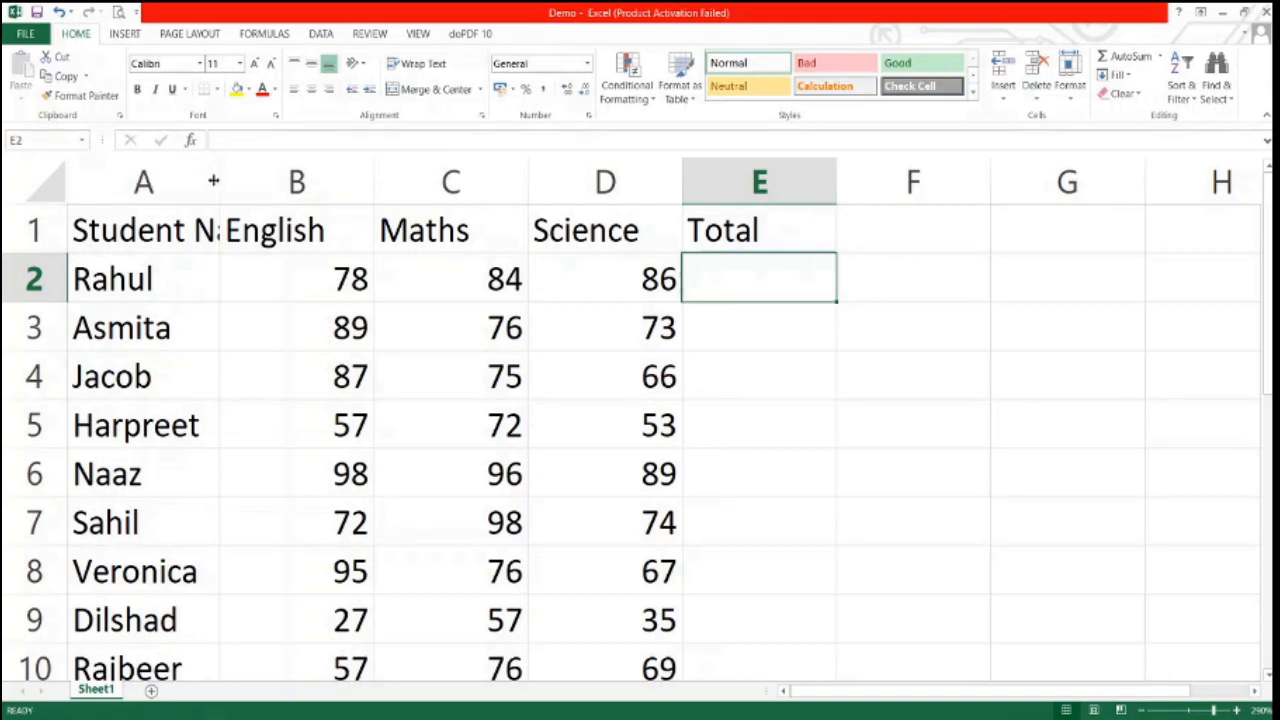
- Widen column A to fit the Student Name heading and enter the formula =B2+C2+D2 in cell E2
left_click_drag(220, 181, 284, 180)
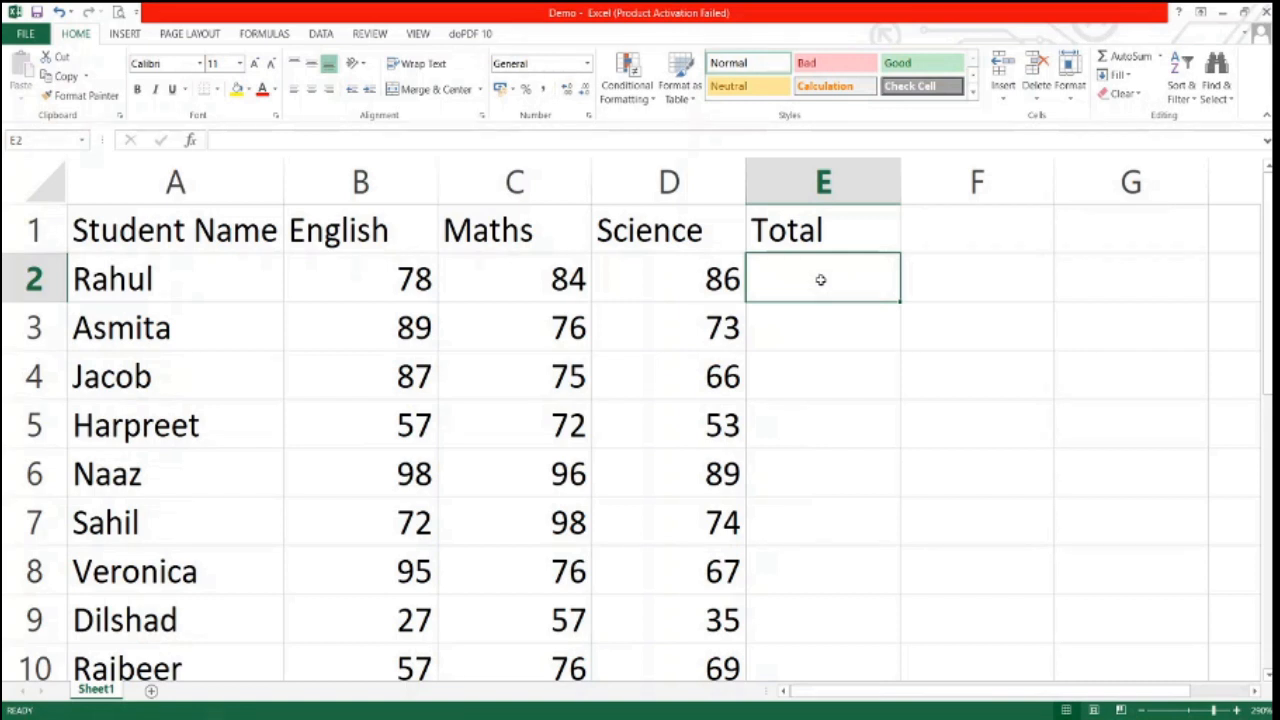
type("=")
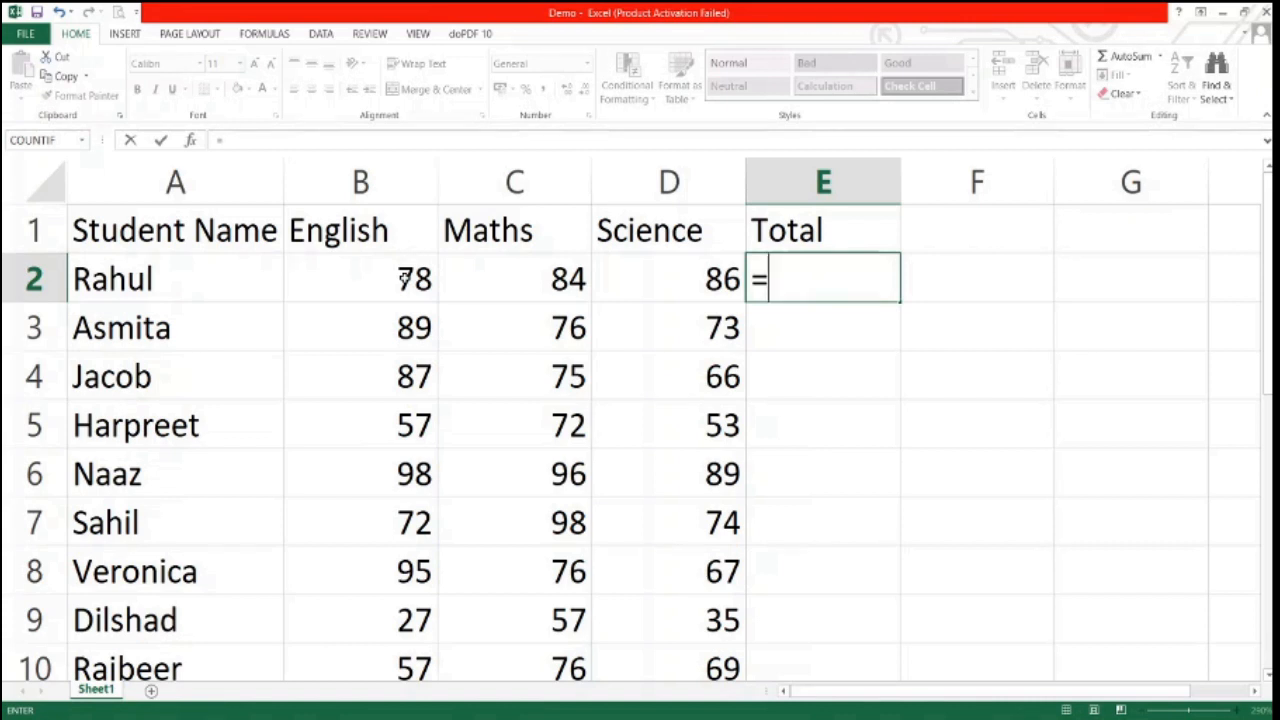
left_click(405, 279)
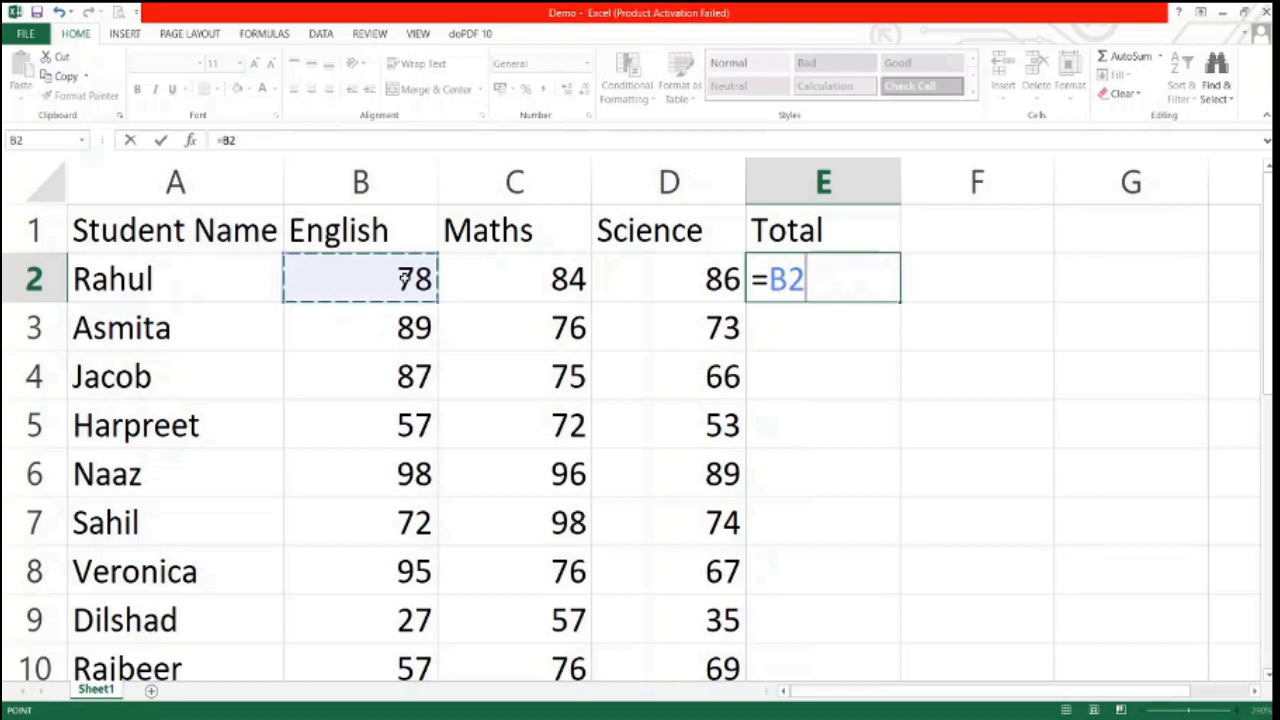
type("+")
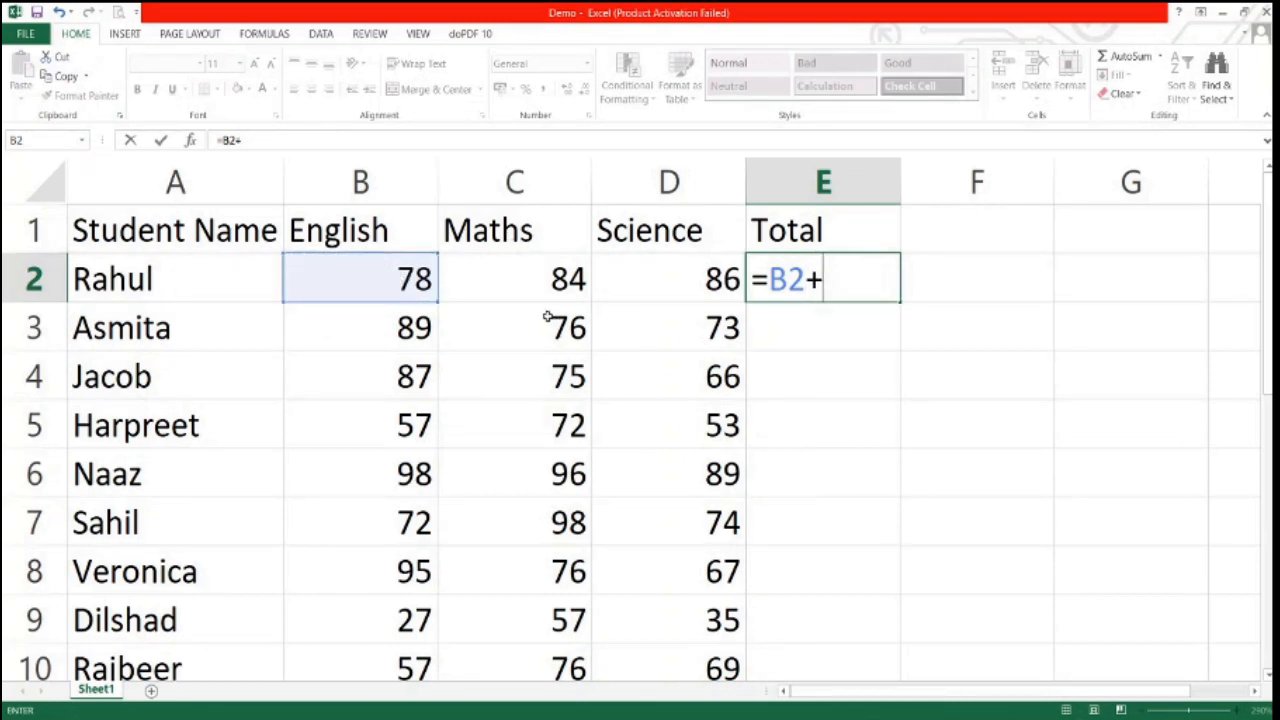
left_click(528, 269)
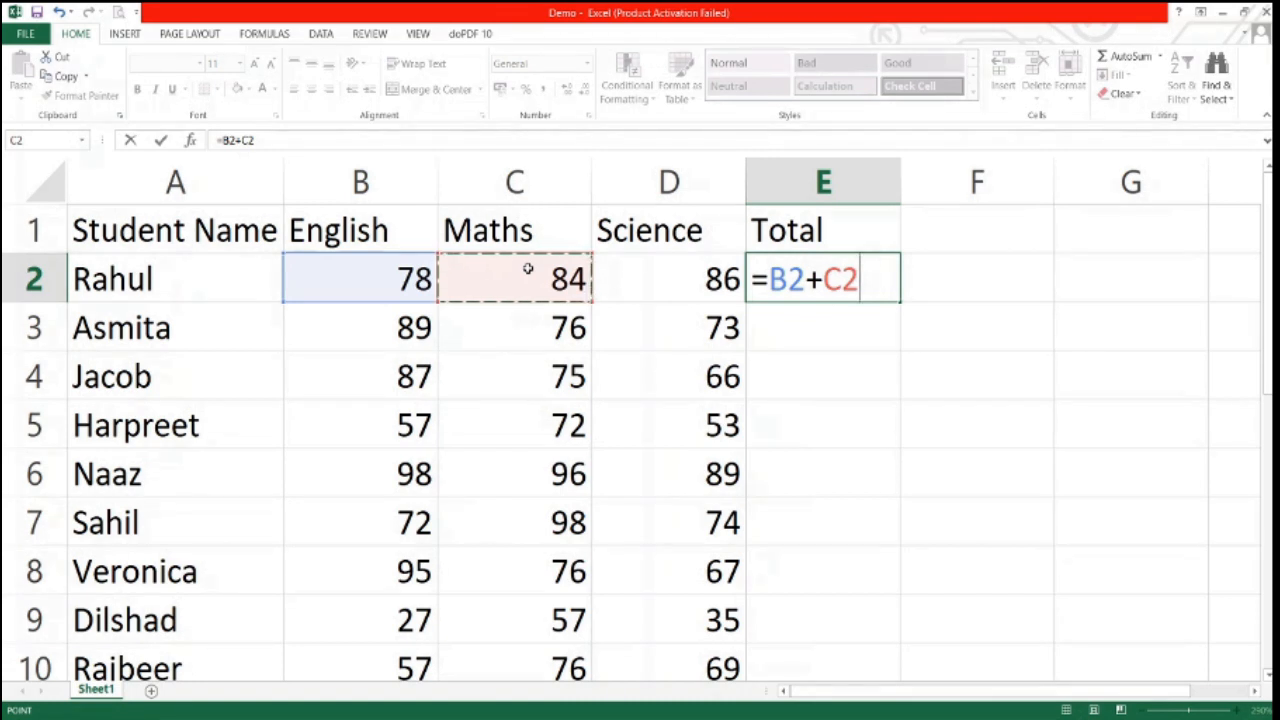
type("+")
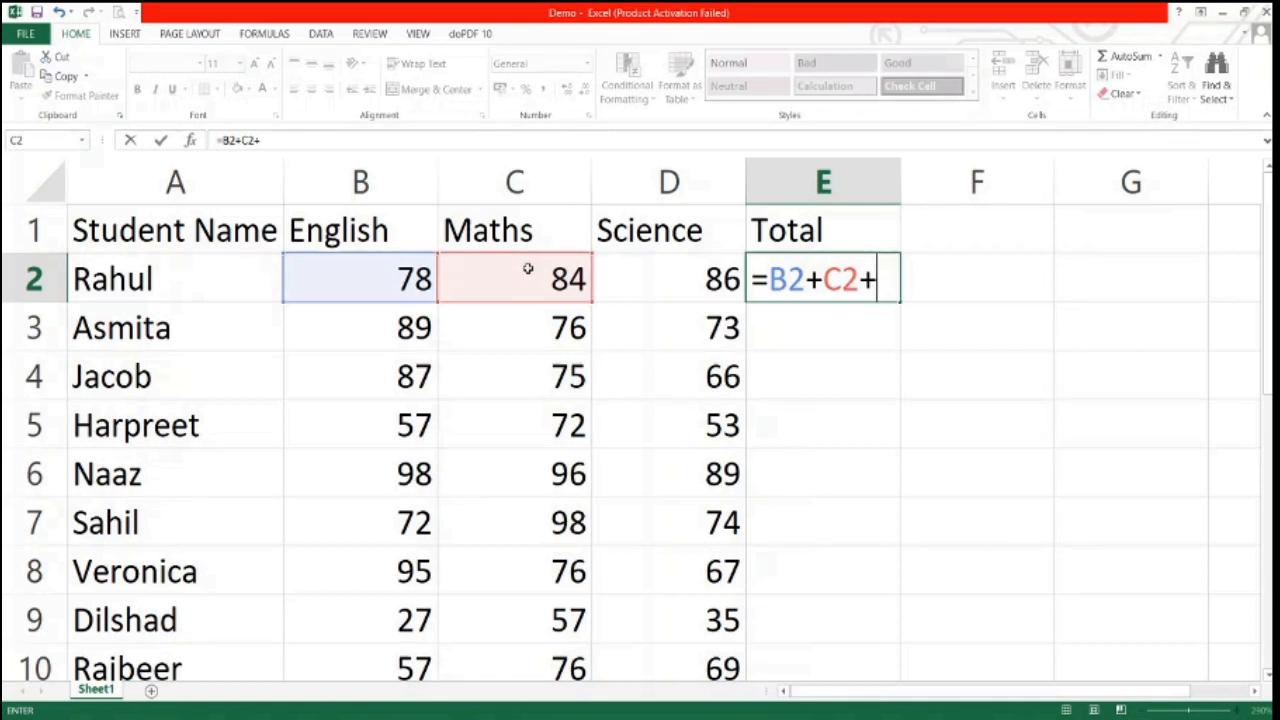
type("d2")
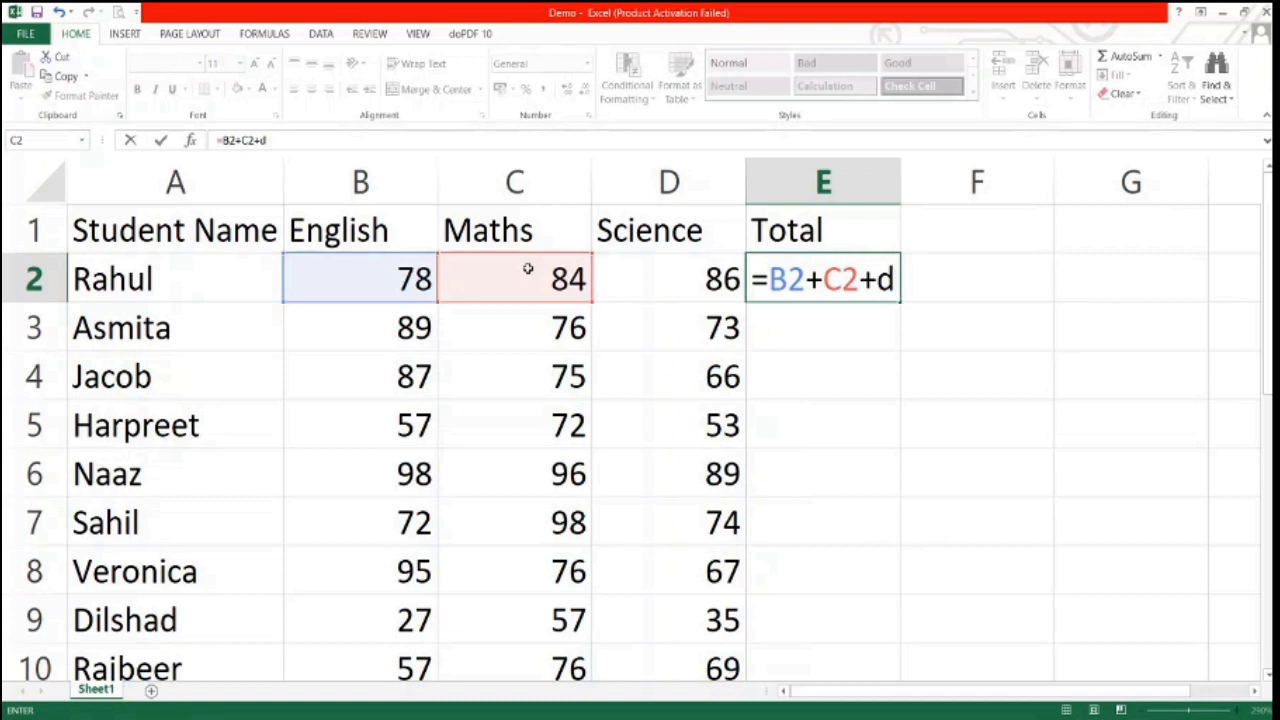
key("BackSpace")
key("BackSpace")
type("D2")
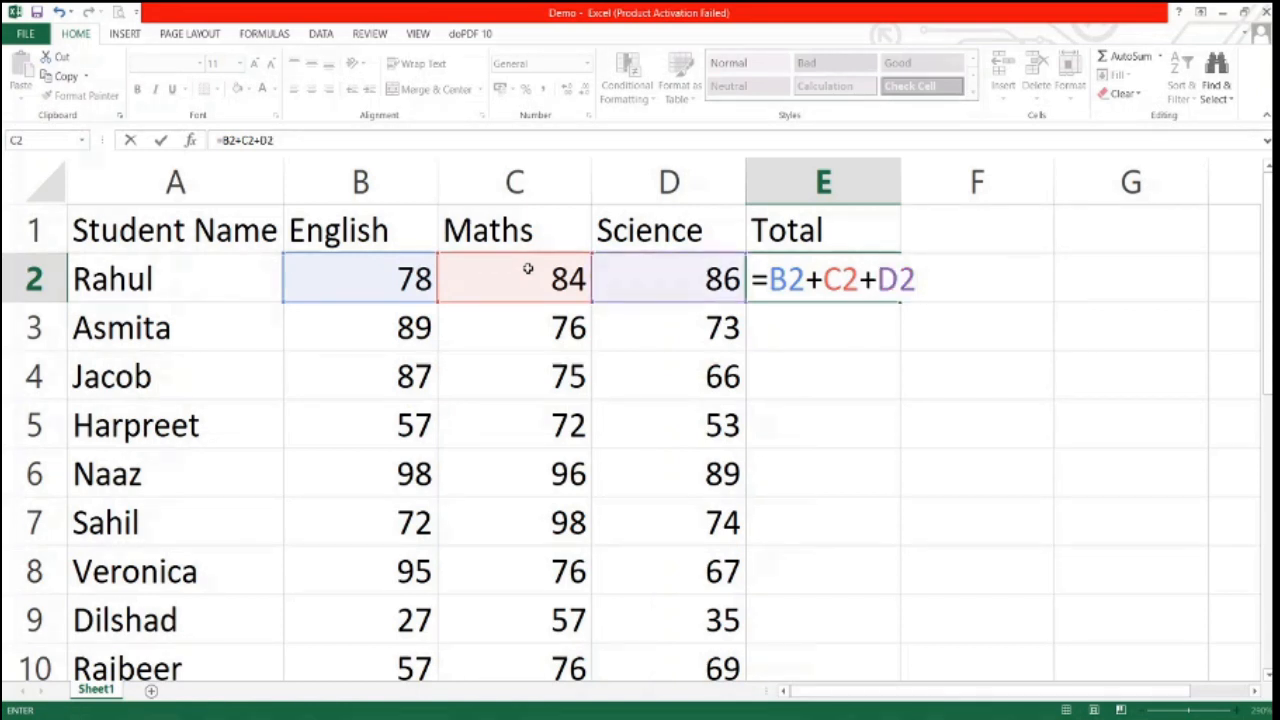
key("Return")
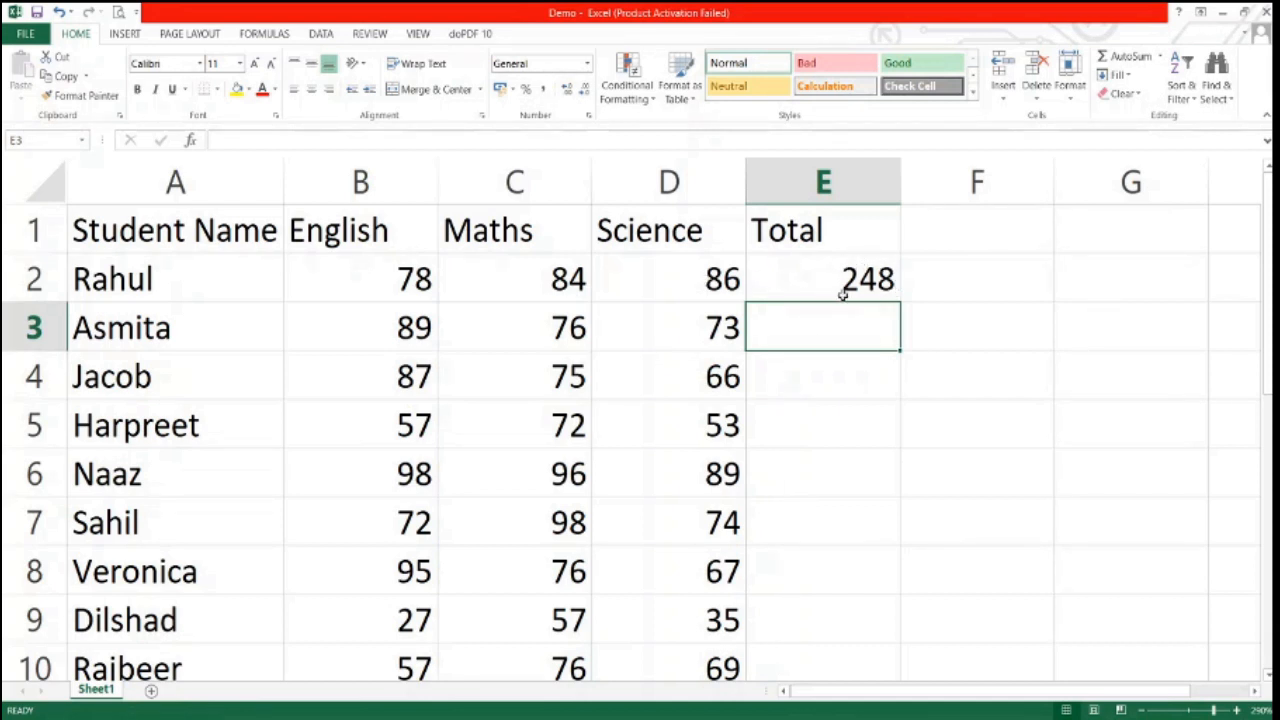
- Review the total formula in E2 and the marks in B2, C2 and D2 that it refers to
left_click(813, 281)
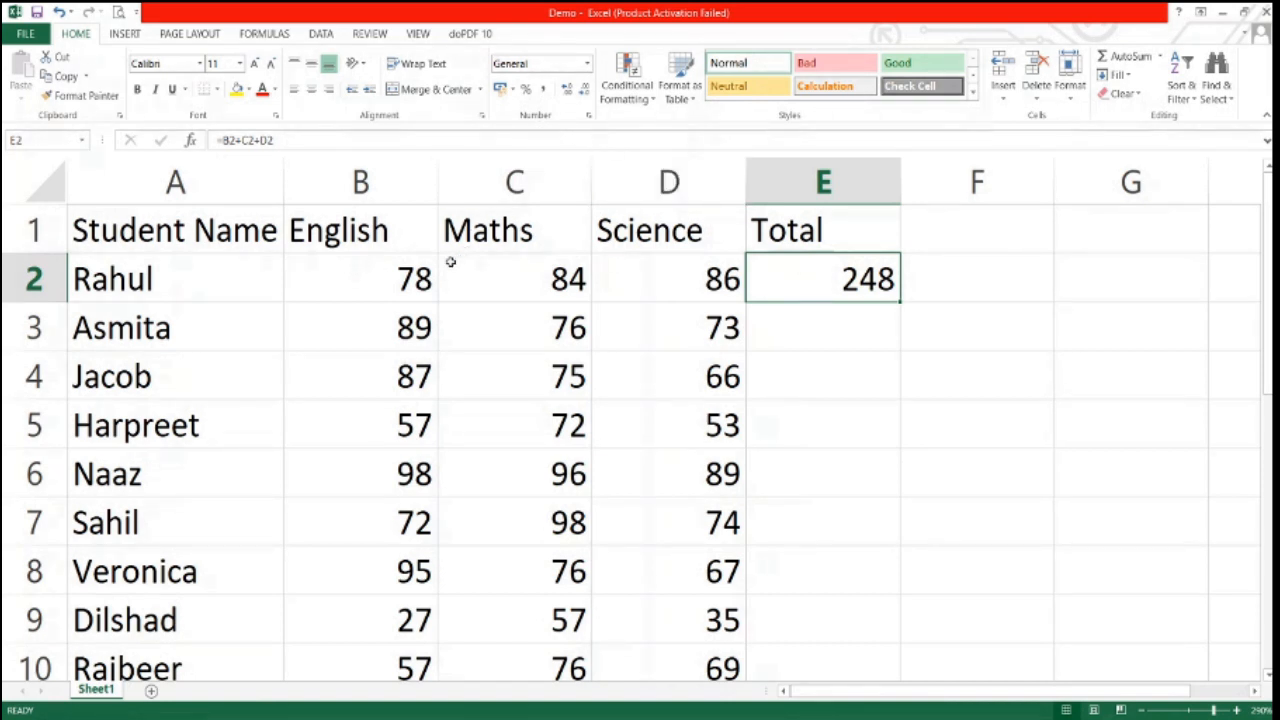
left_click(403, 288)
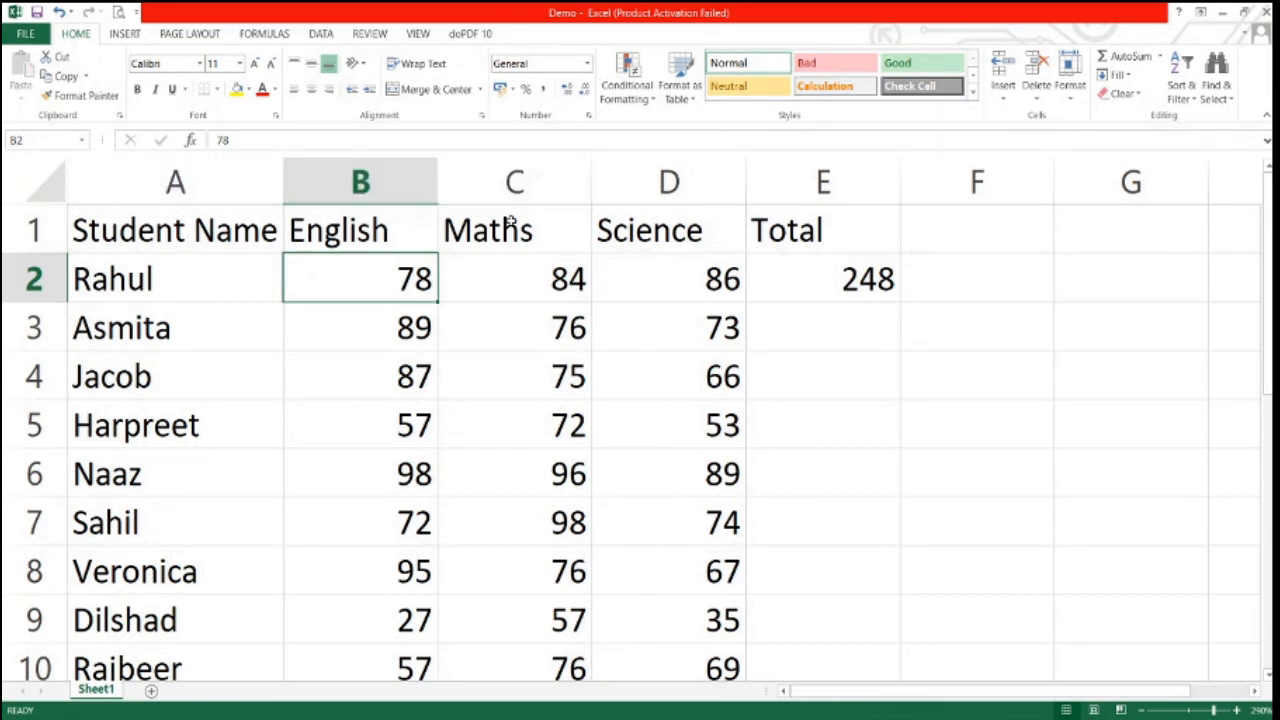
left_click(531, 281)
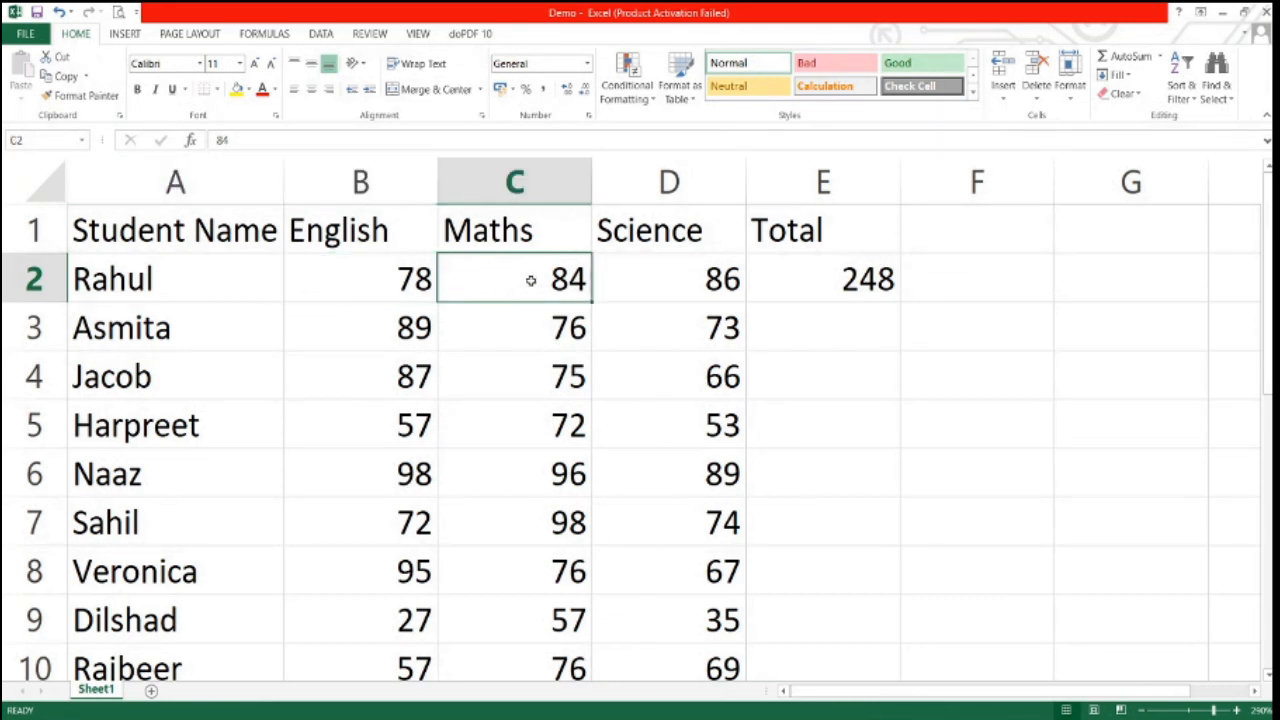
left_click(706, 278)
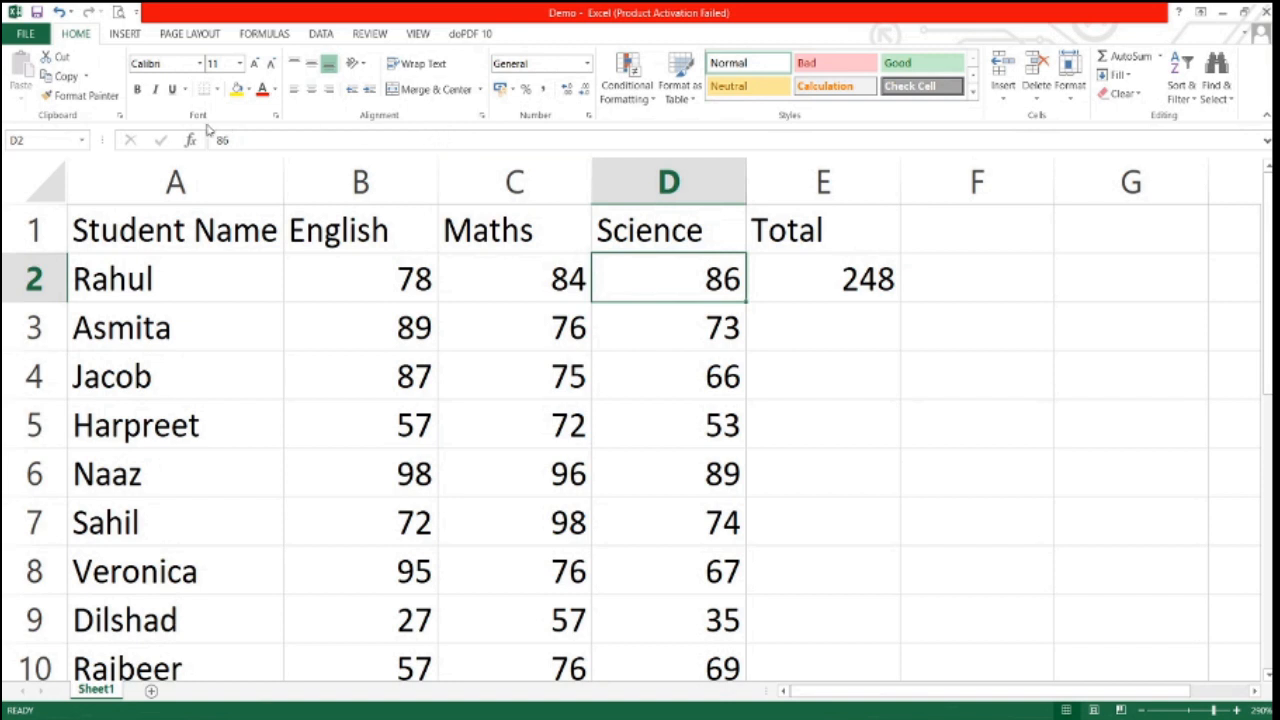
left_click(848, 278)
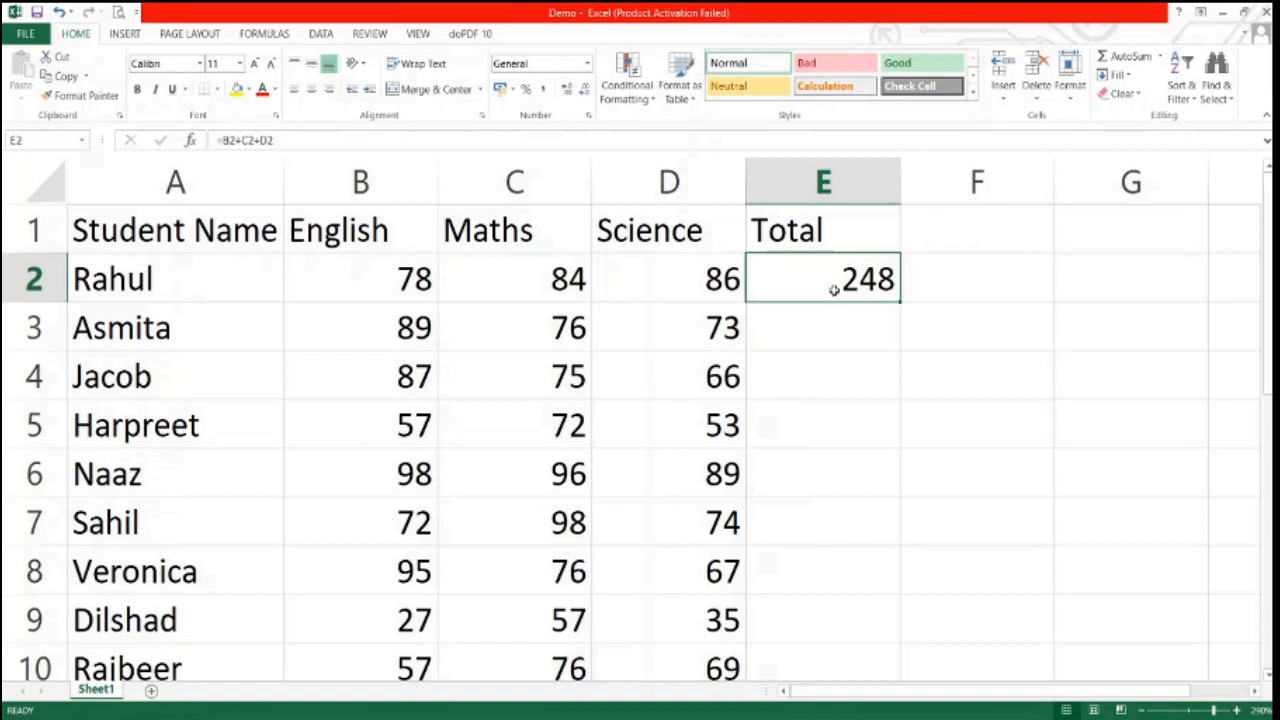
- Enter B3+C3=D3 in cell E3 of the Total column
left_click(822, 323)
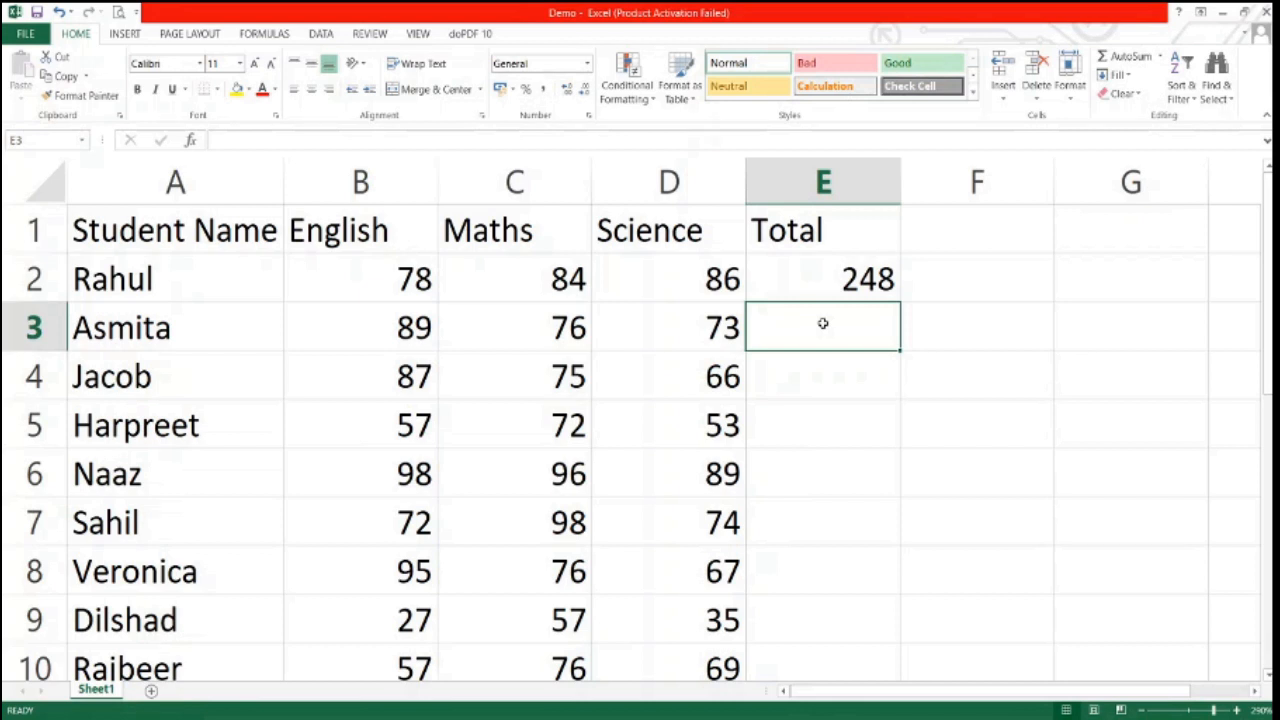
type("B3+")
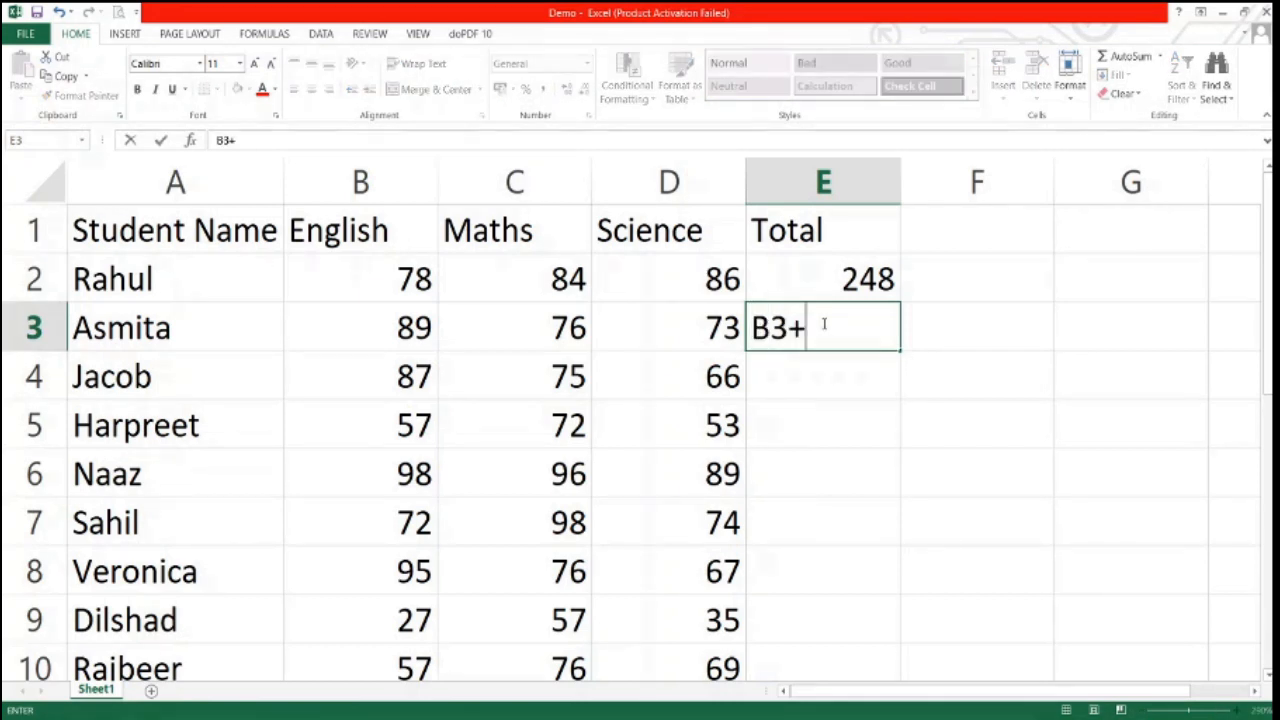
type("C3")
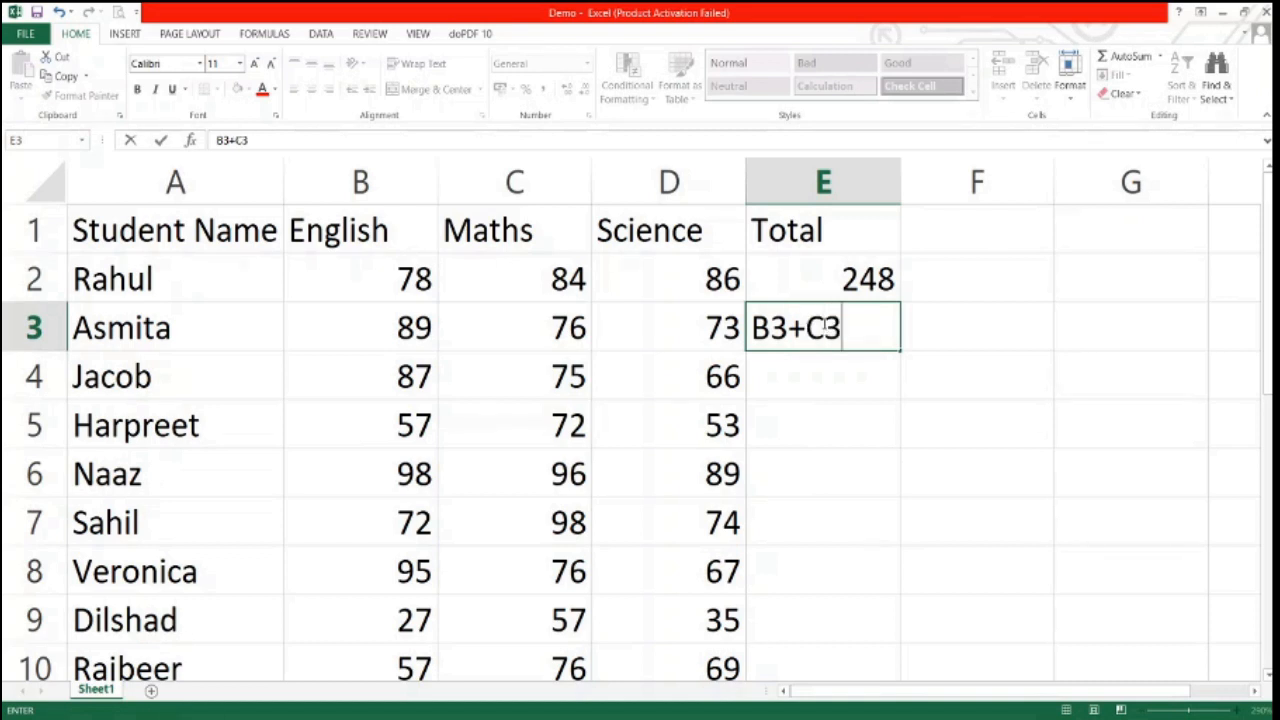
type("=D3")
key("Return")
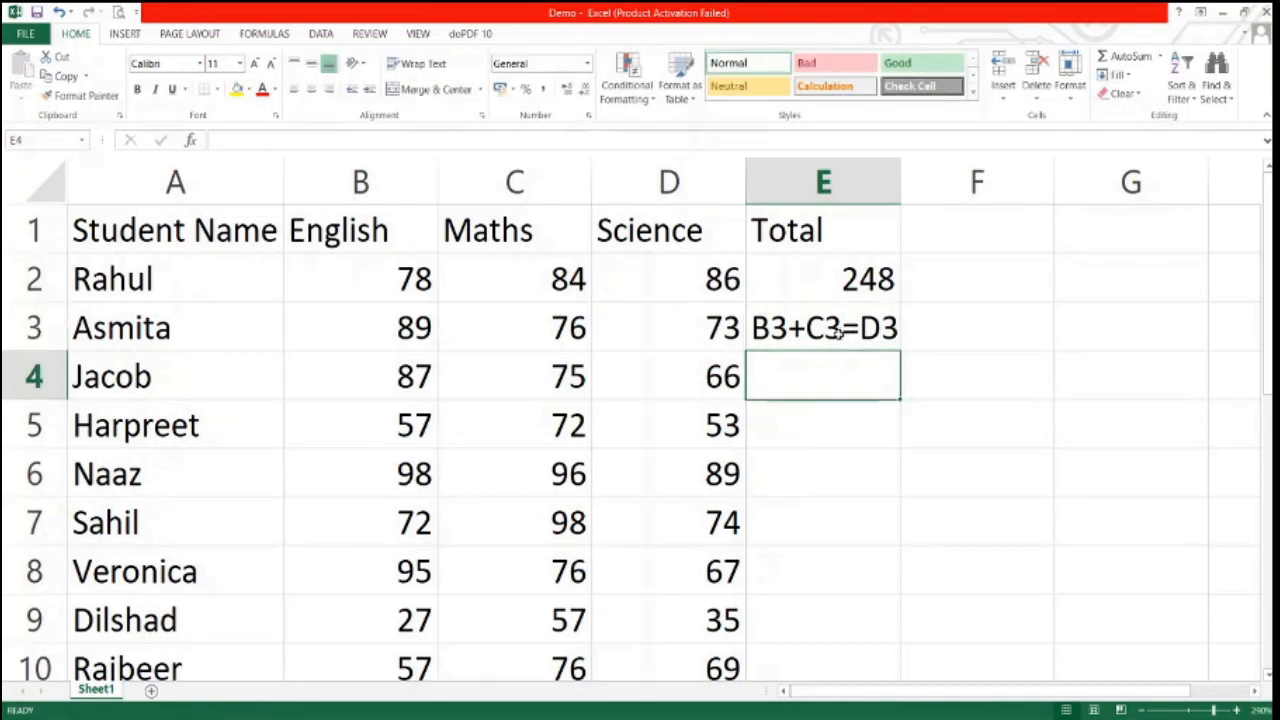
- Replace the equals sign in E3's entry with a plus sign so it reads B3+C3+D3
left_click(836, 332)
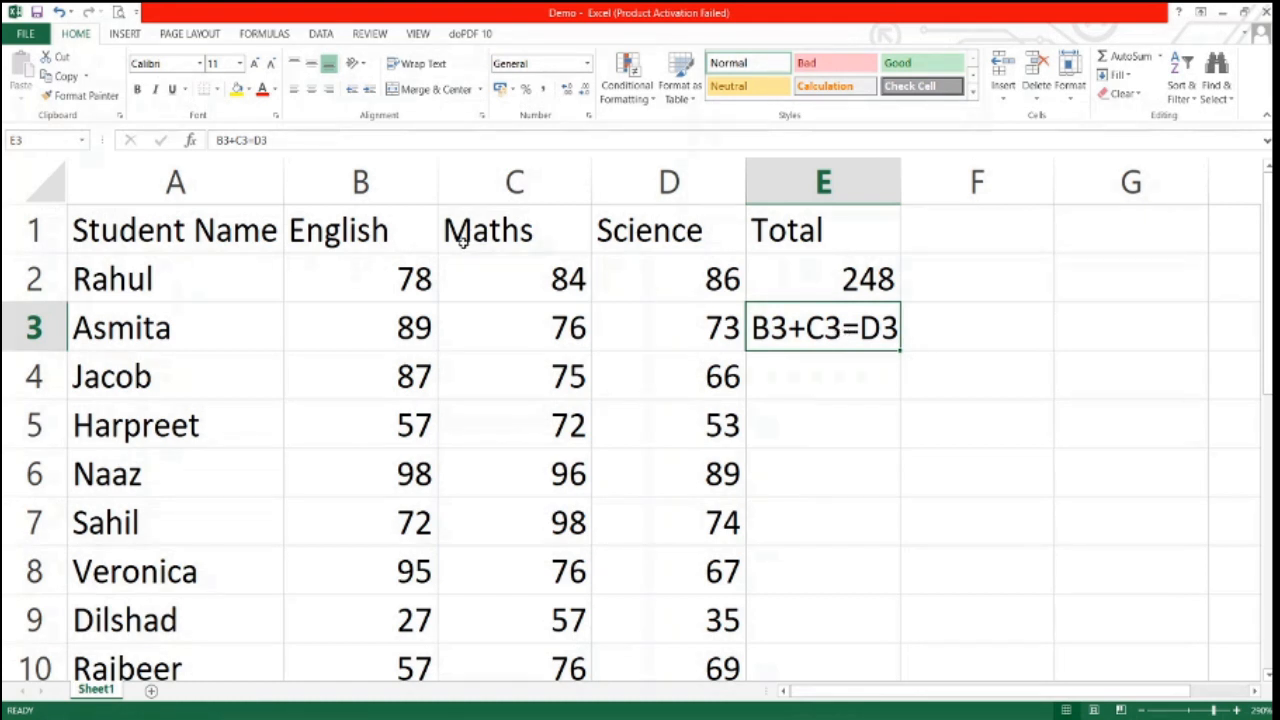
left_click(253, 140)
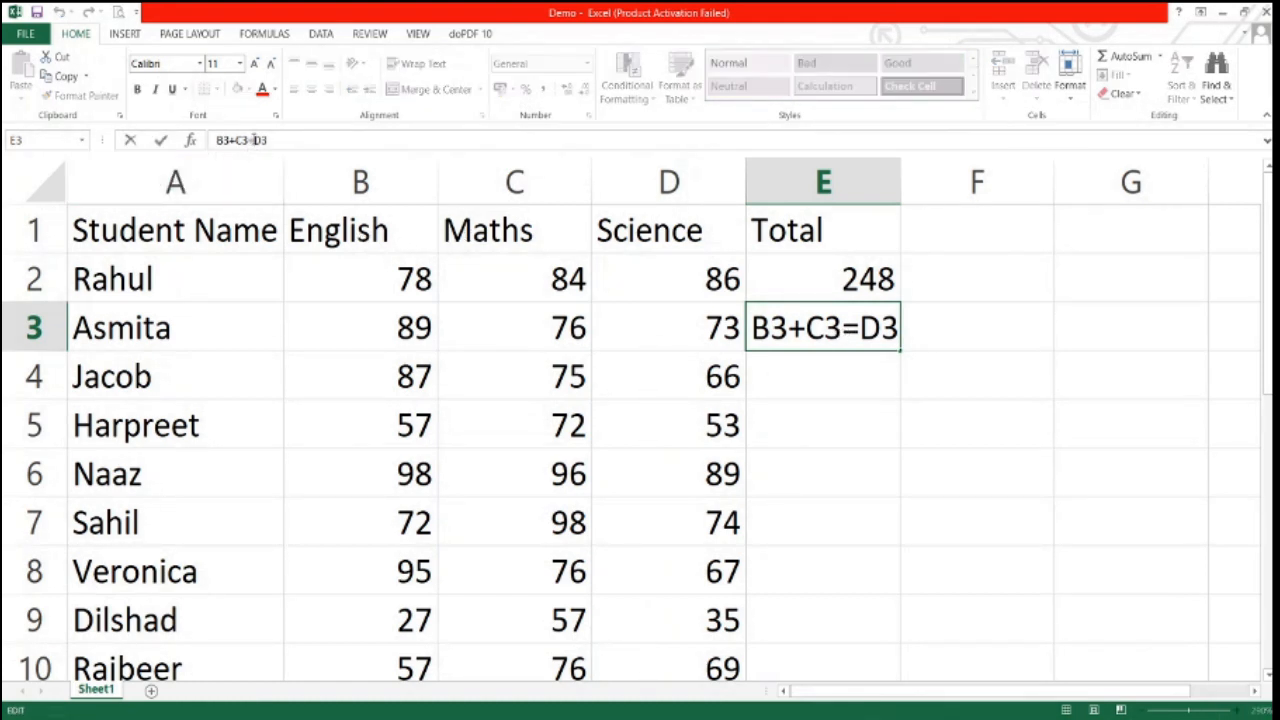
key("BackSpace")
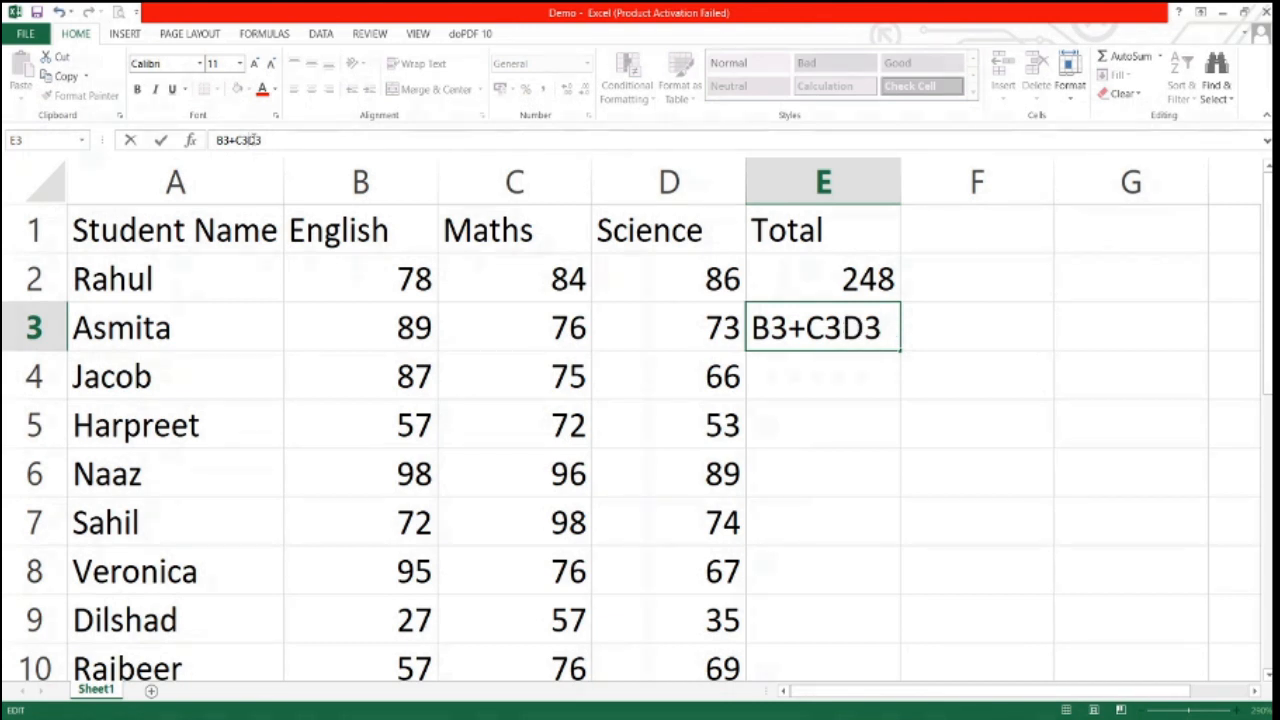
type("+")
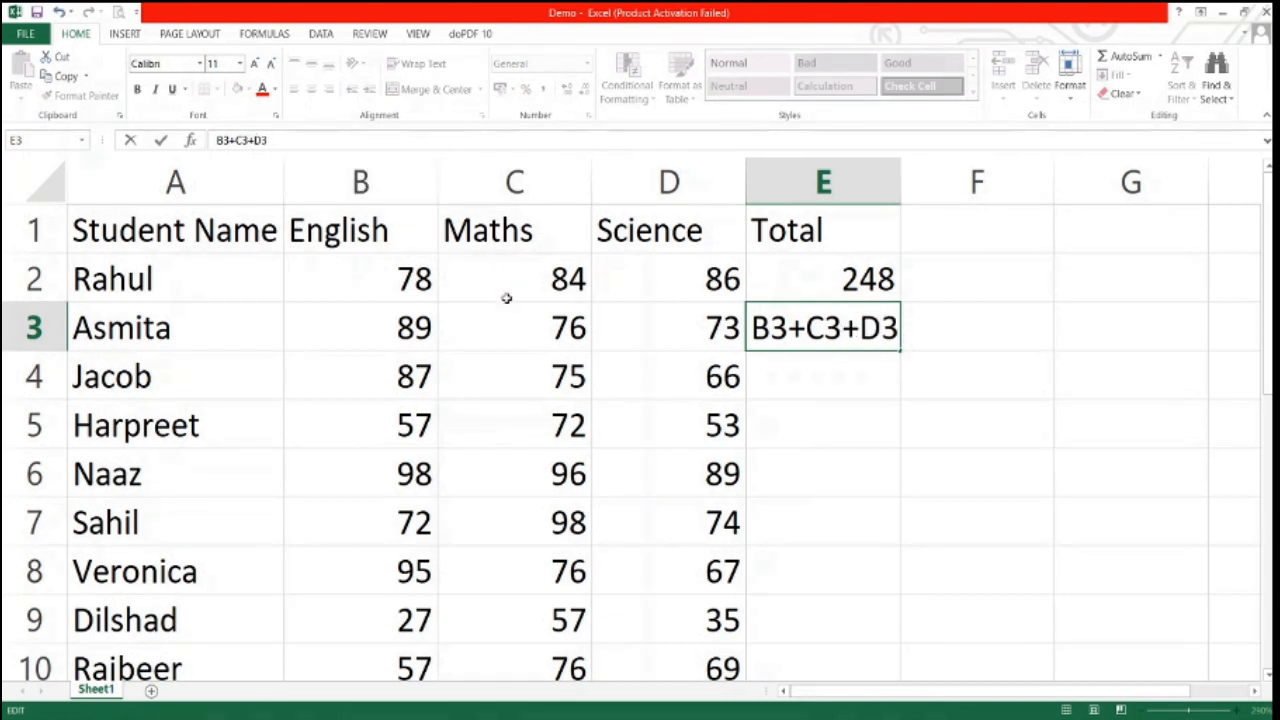
key("Return")
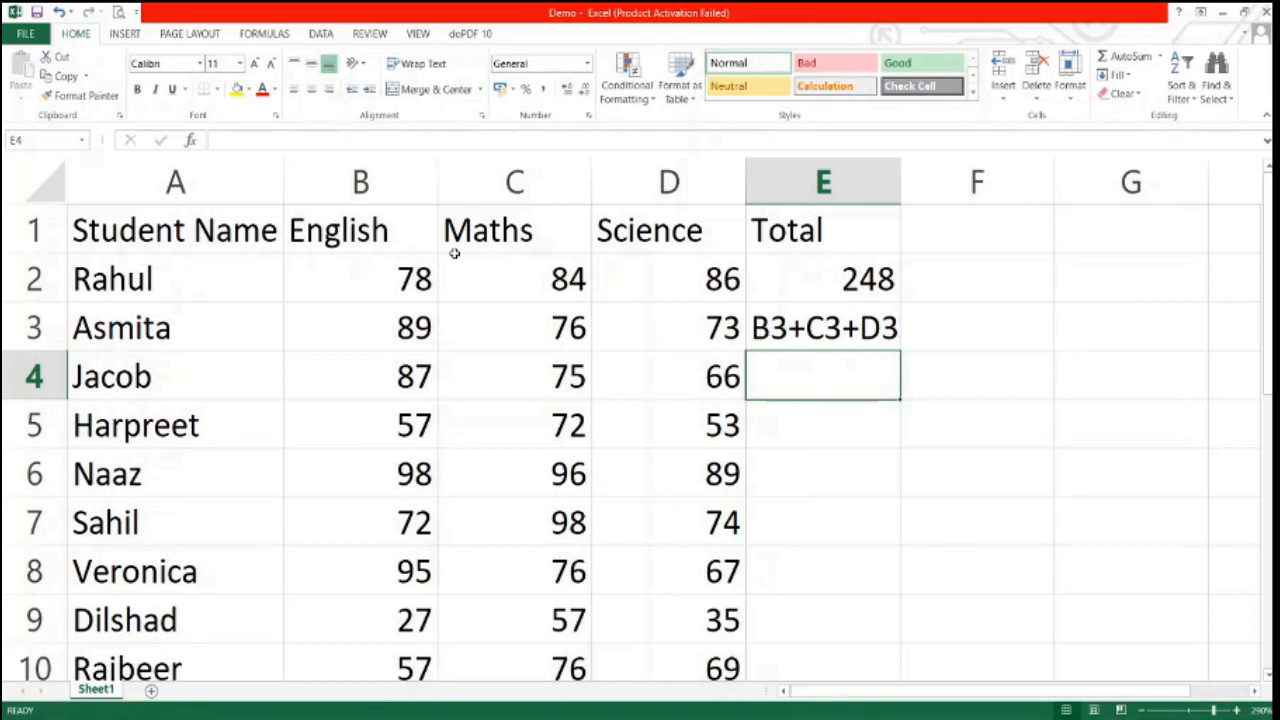
- Turn E3's entry into a formula by adding a leading equals sign, giving =B3+C3+D3
left_click(815, 328)
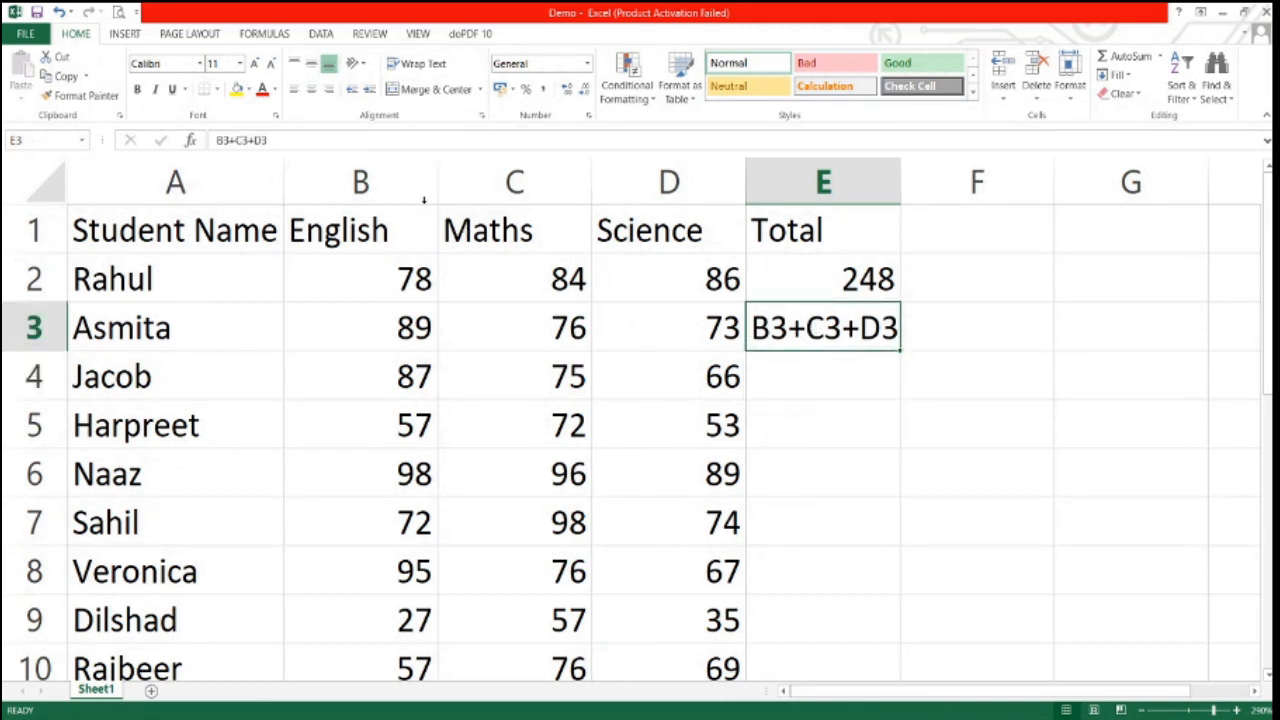
left_click(217, 140)
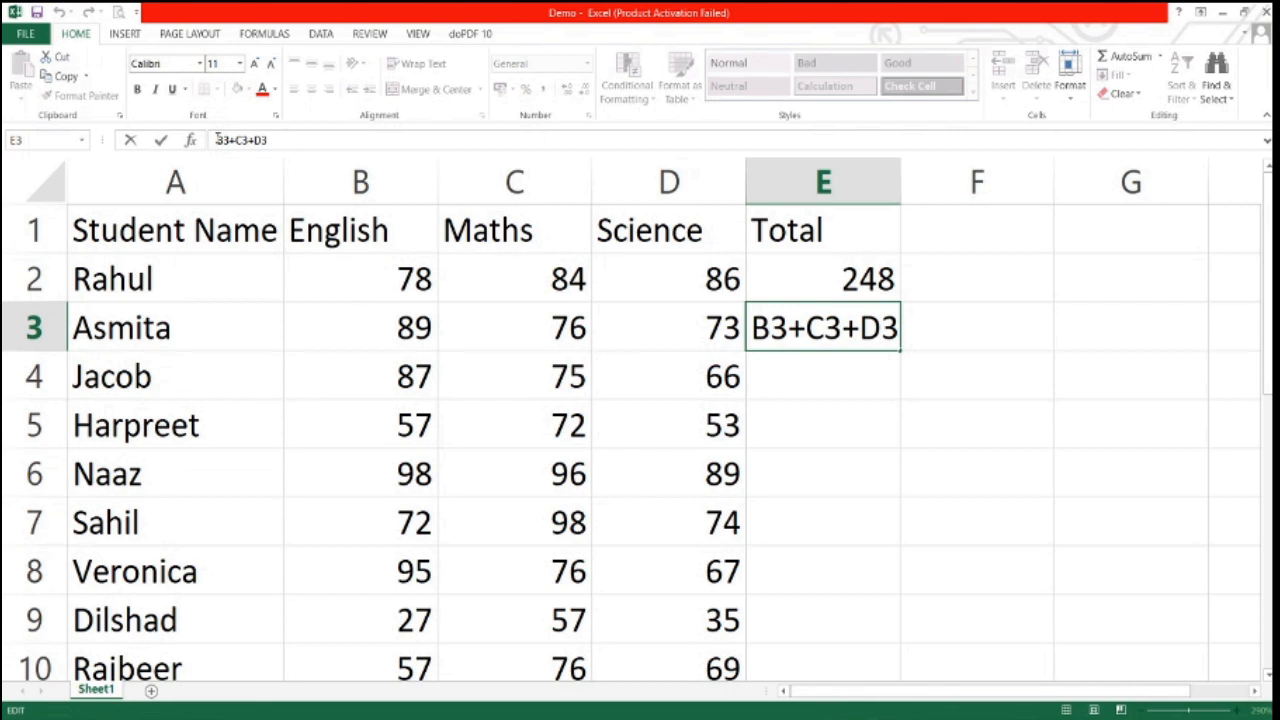
type("=")
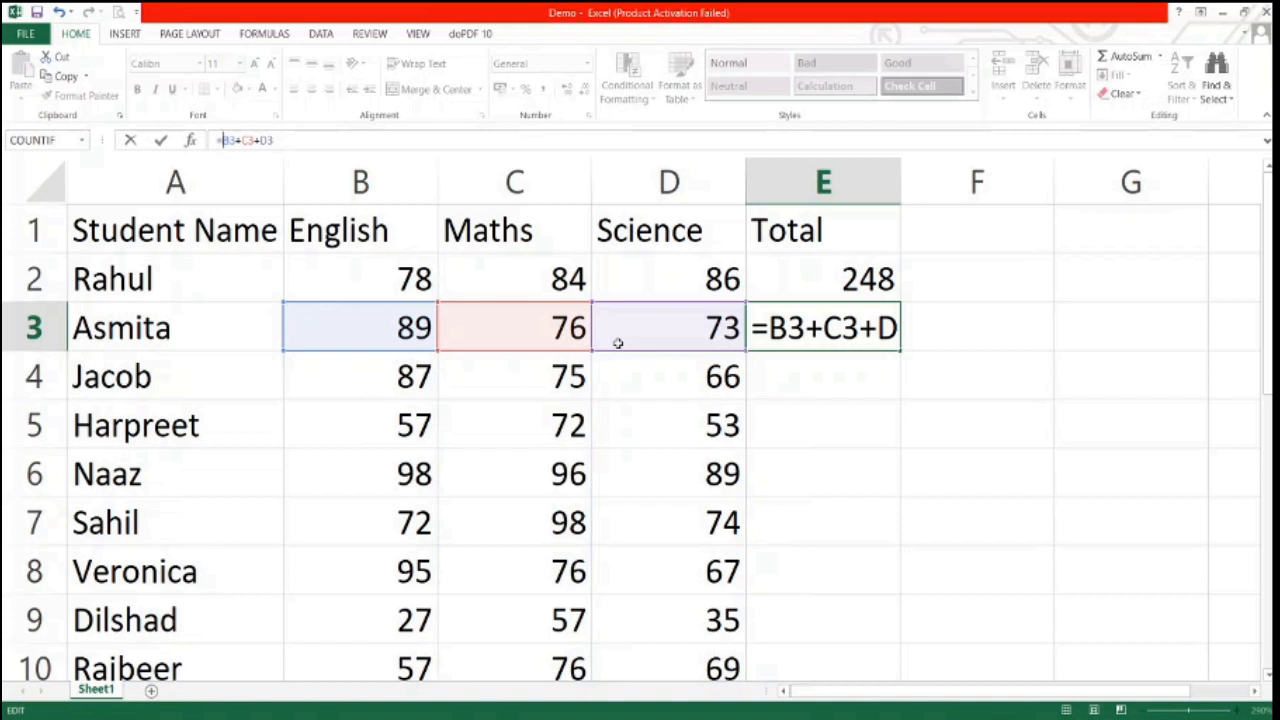
key("Return")
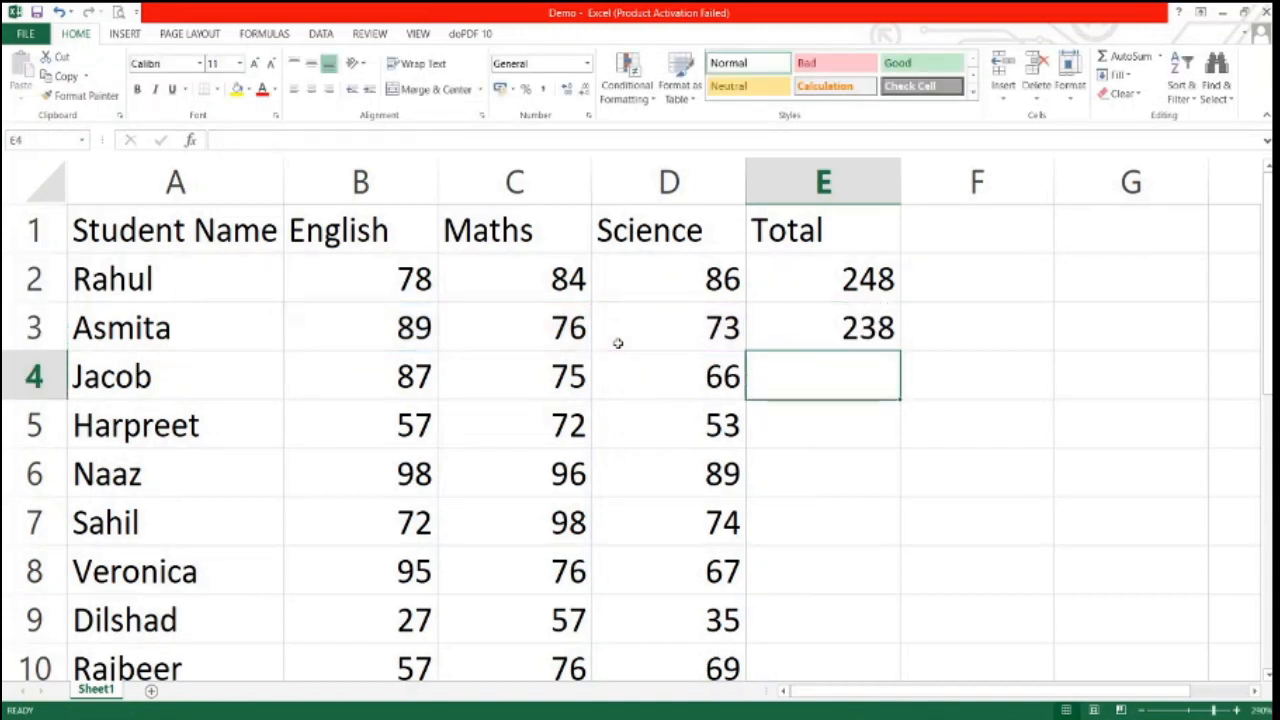
- Set the English mark in B2 to 92 and check the total formula in E2
left_click(793, 337)
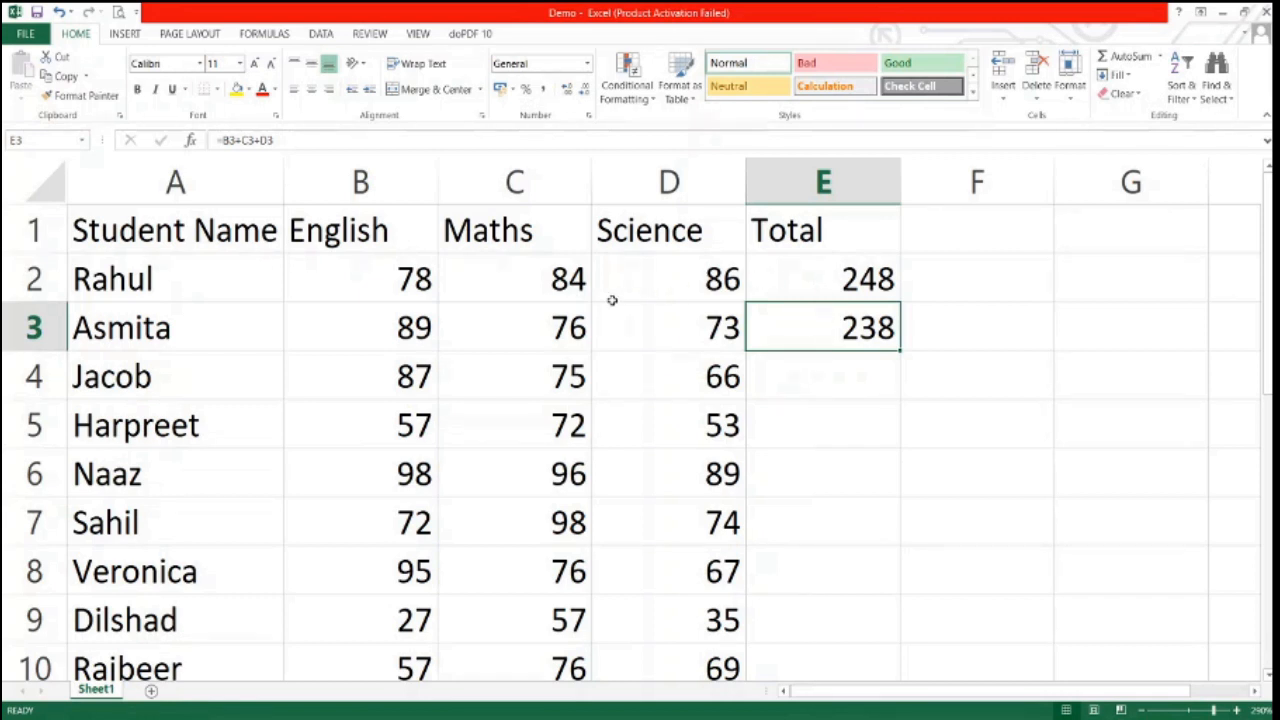
left_click(795, 280)
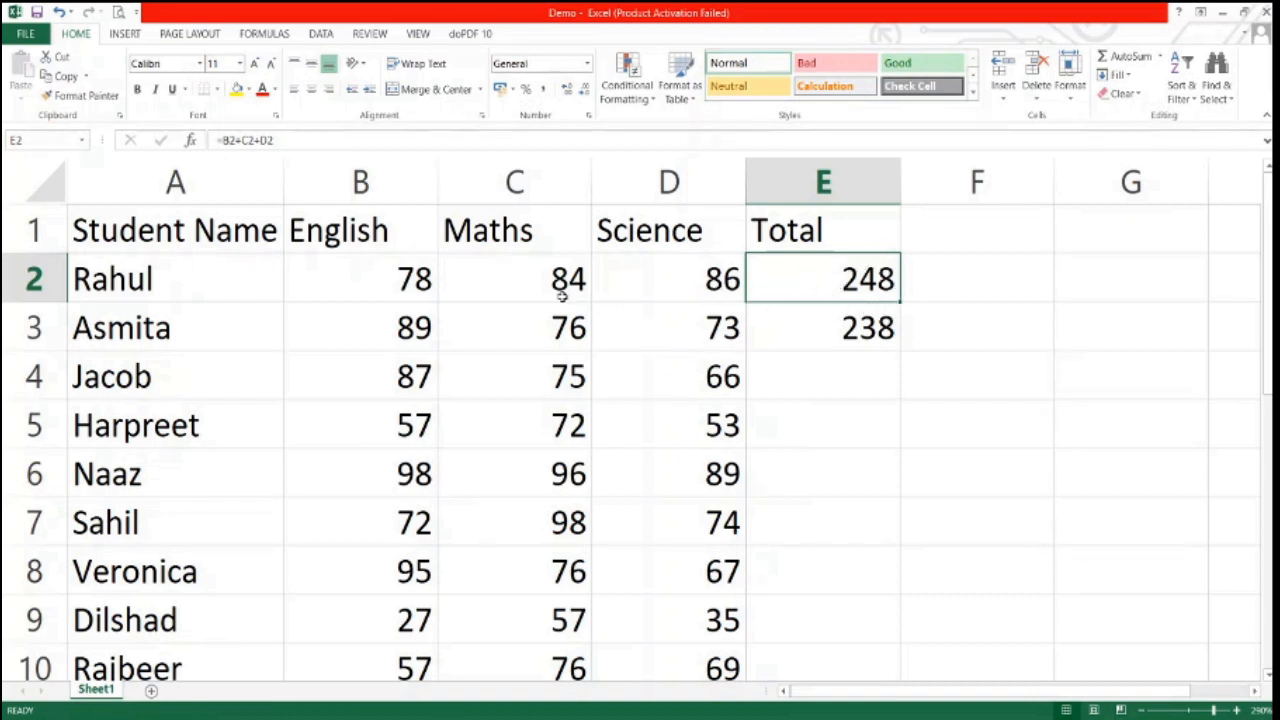
left_click(413, 287)
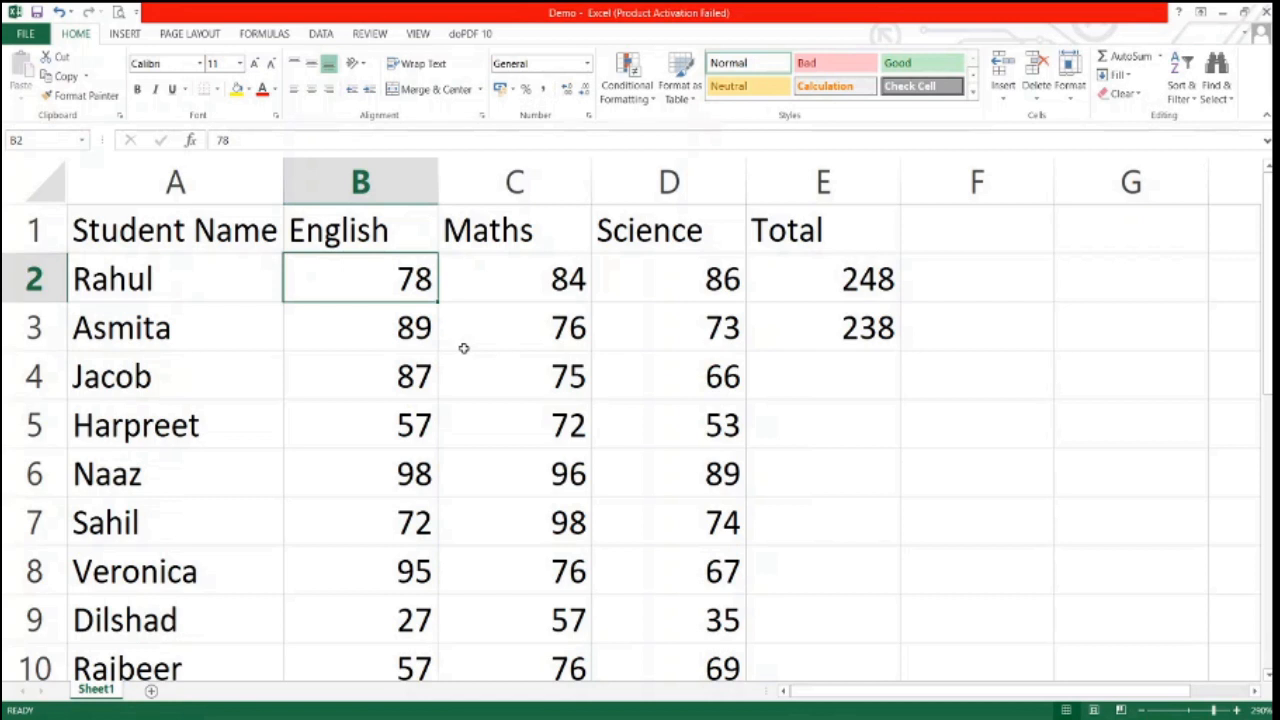
type("92")
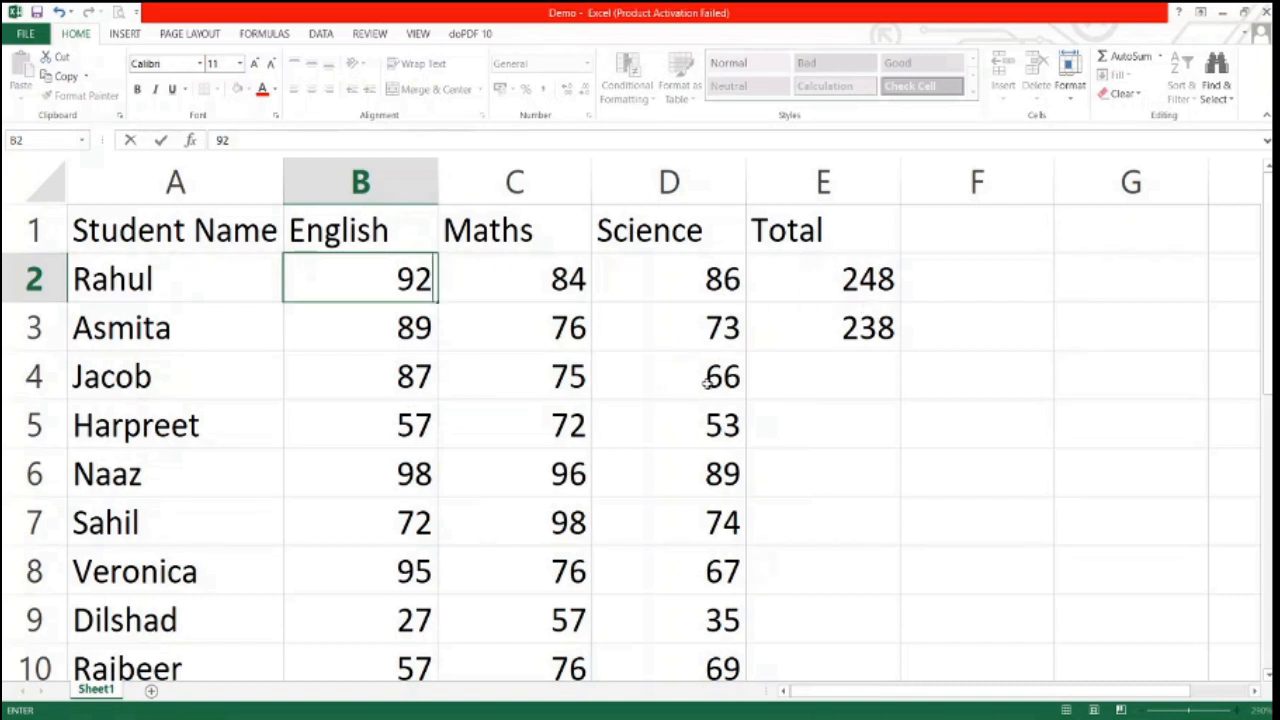
key("Return")
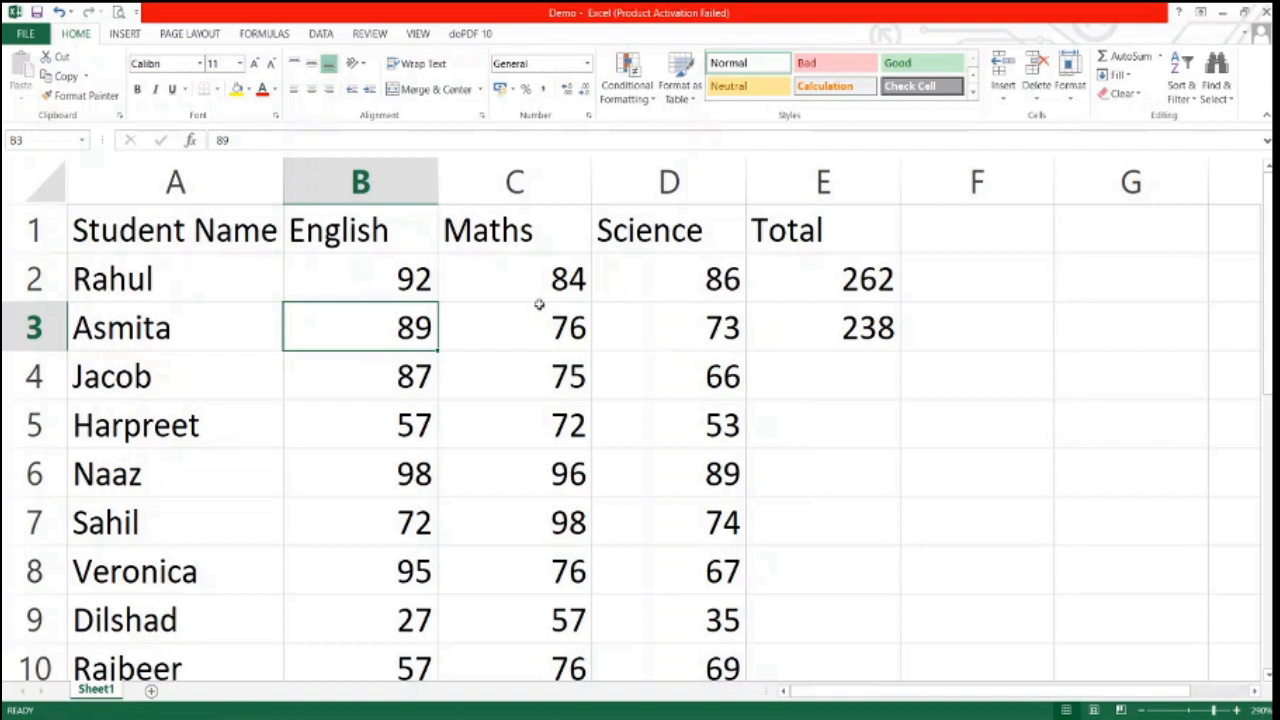
left_click(810, 275)
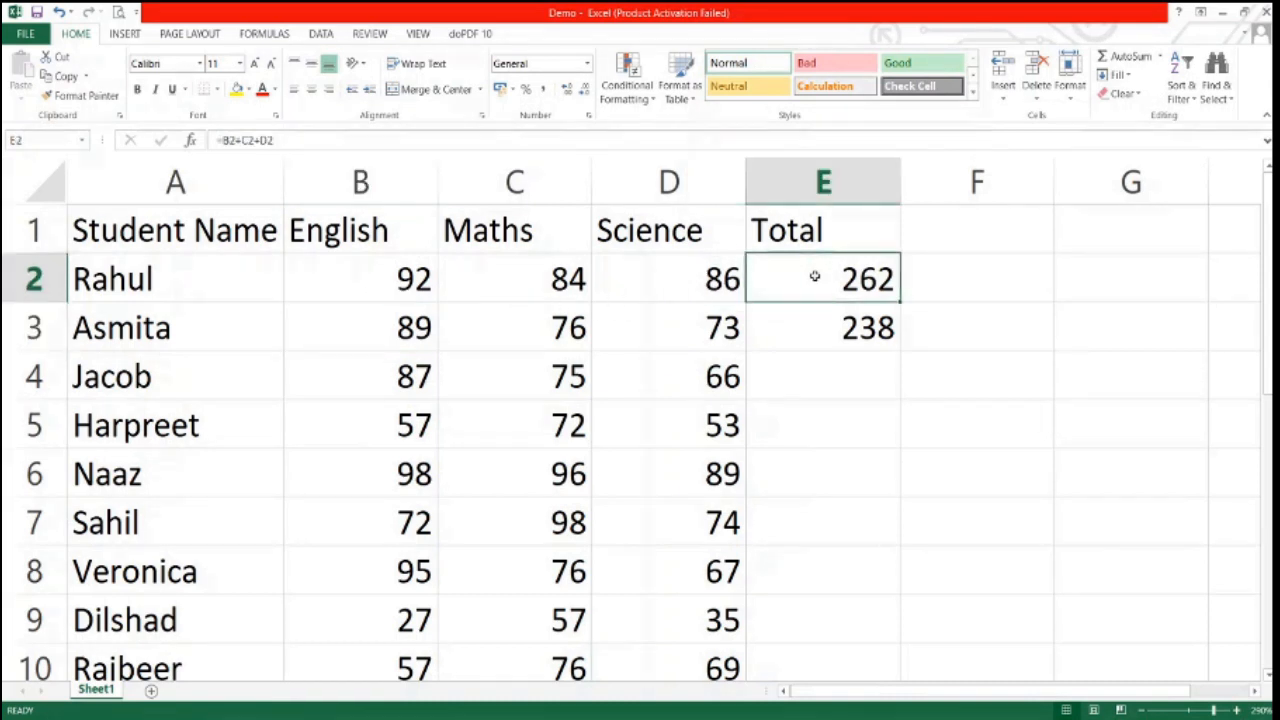